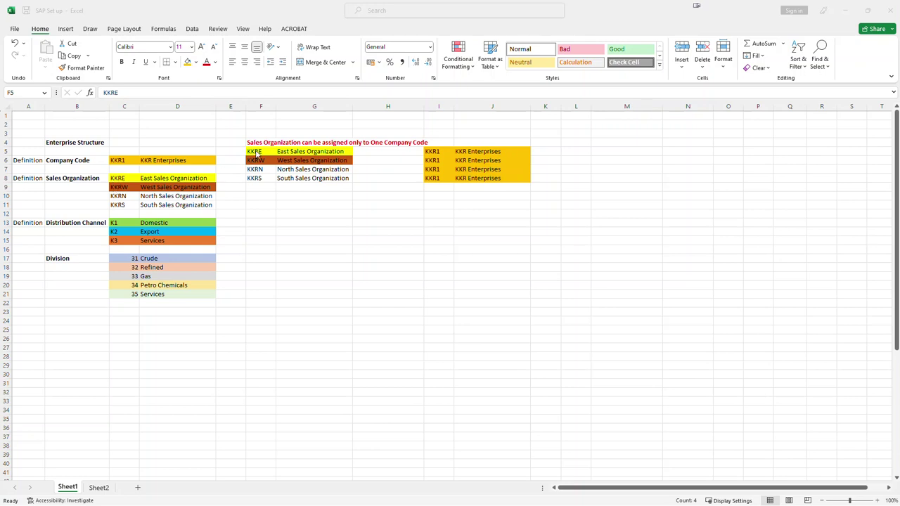
Review the sales organization codes KKRE, KKRW, KKRN and KKRS listed for assignment to company code KKR1
{"action": "left_click", "coordinate": [256, 151]}
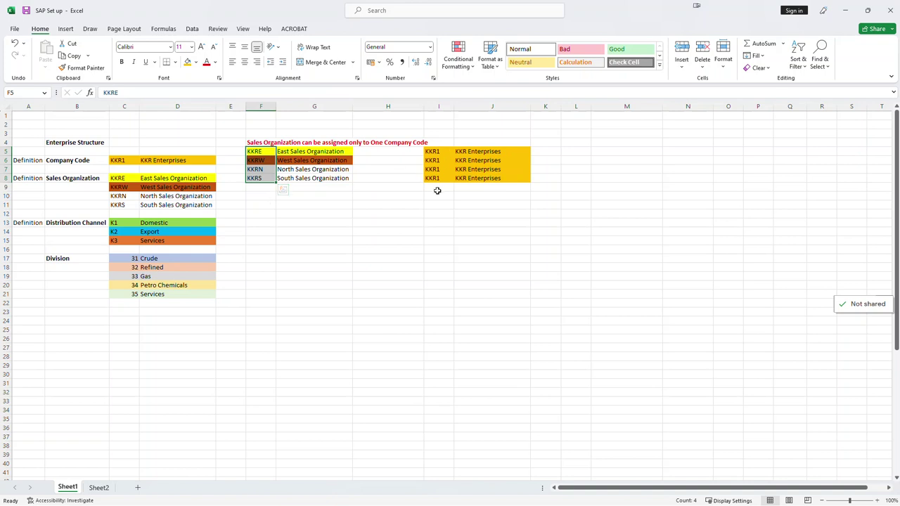
{"action": "left_click", "coordinate": [252, 142]}
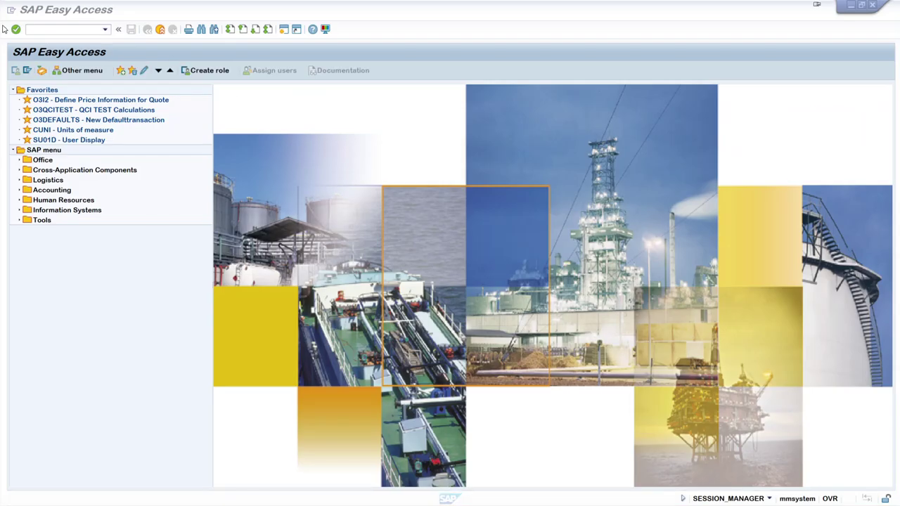
Switch to SAP Easy Access, run transaction spro and display the SAP Reference IMG
{"action": "left_click", "coordinate": [46, 29]}
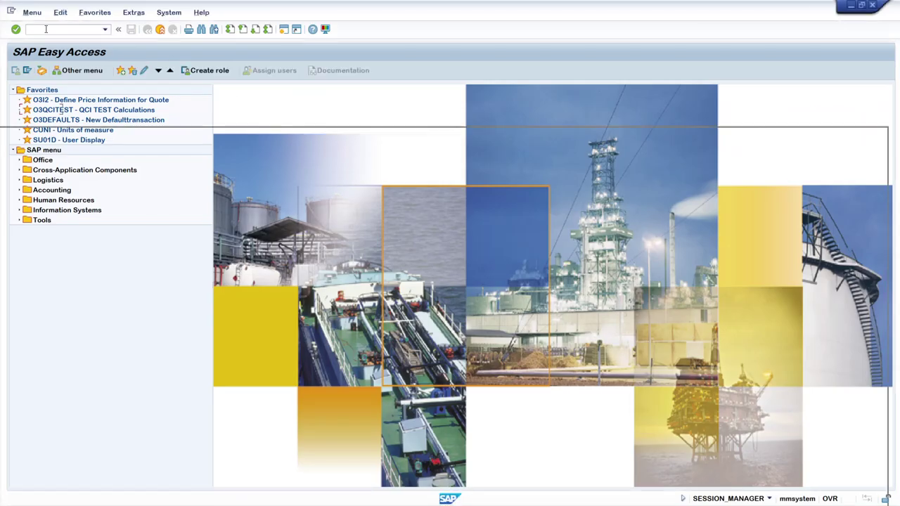
{"action": "type", "text": "spro"}
{"action": "key", "text": "Return"}
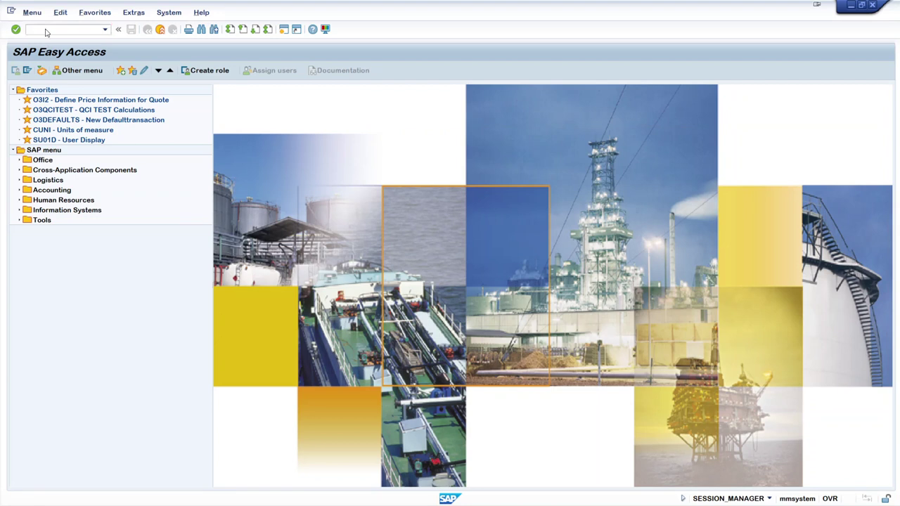
{"action": "left_click", "coordinate": [55, 72]}
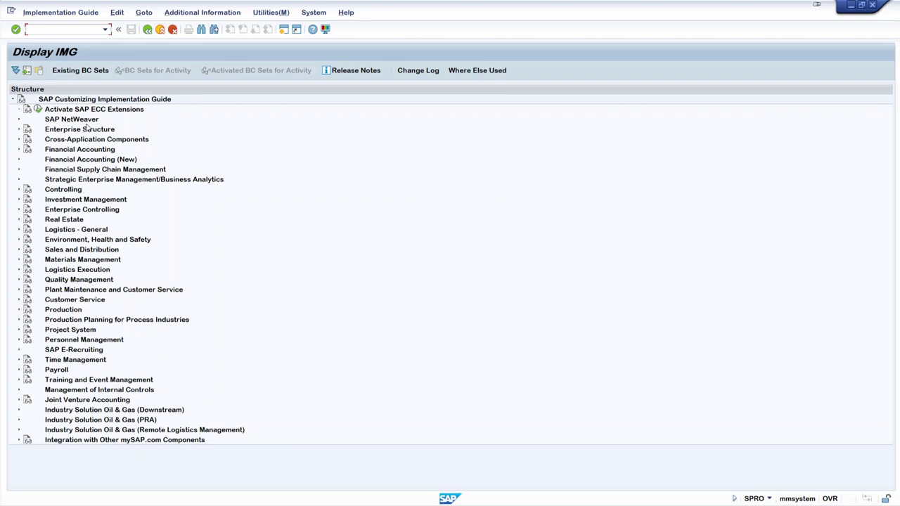
Expand Enterprise Structure, Definition and its Sales and Distribution node in the implementation guide
{"action": "left_click", "coordinate": [19, 131]}
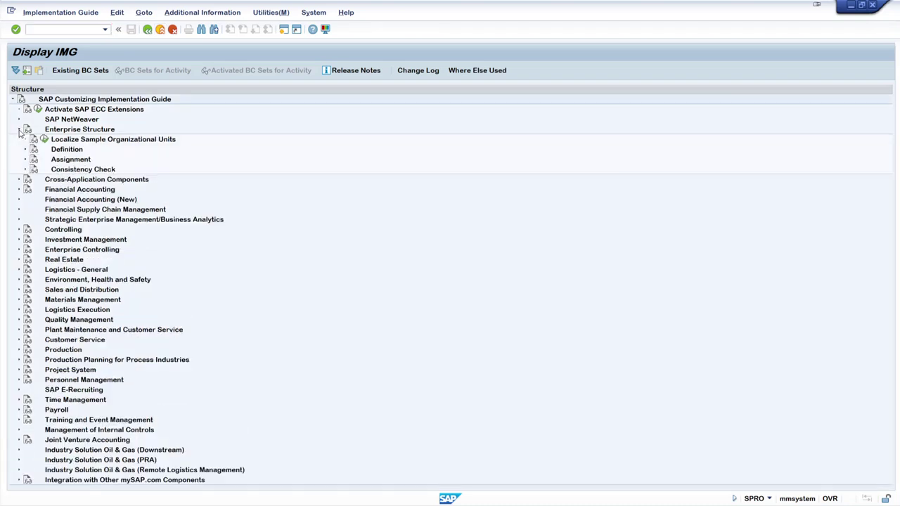
{"action": "left_click", "coordinate": [25, 150]}
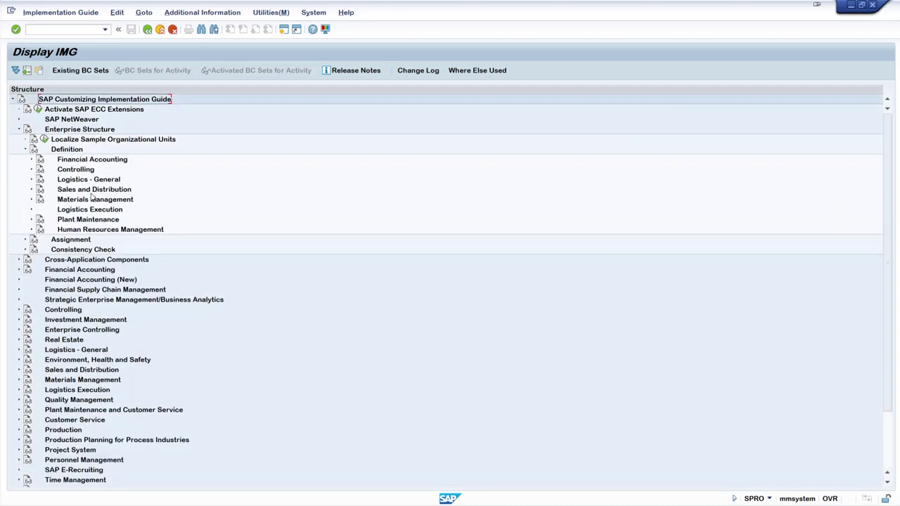
{"action": "left_click", "coordinate": [31, 190]}
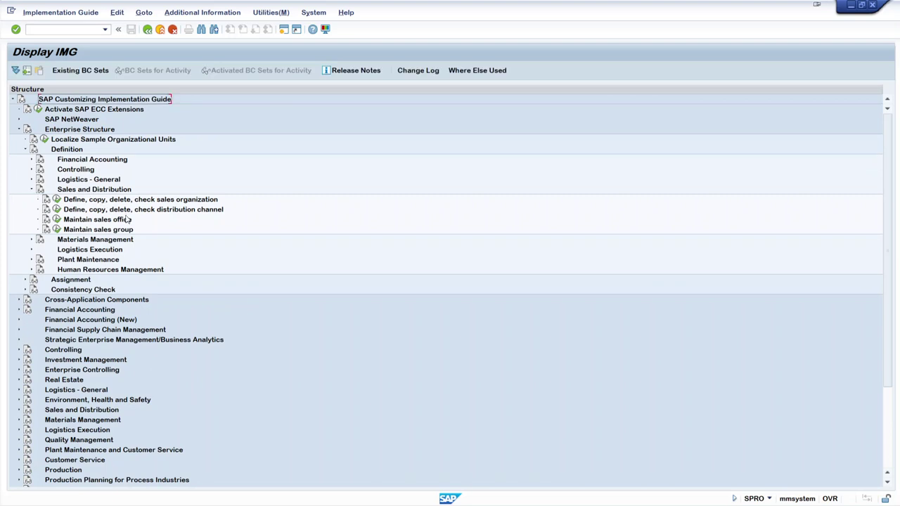
Expand Sales and Distribution under Assignment and select the activity Assign sales organization to company code
{"action": "left_click", "coordinate": [25, 280]}
{"action": "left_click", "coordinate": [71, 281]}
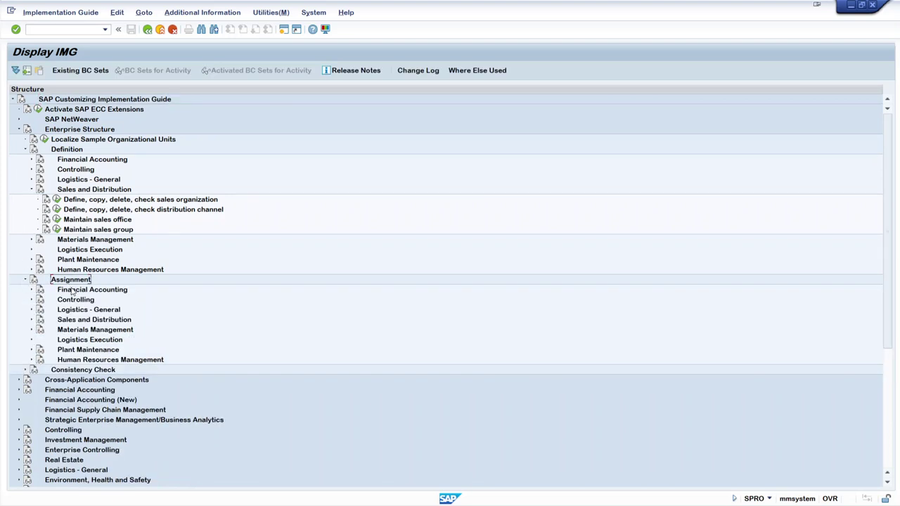
{"action": "left_click", "coordinate": [31, 320]}
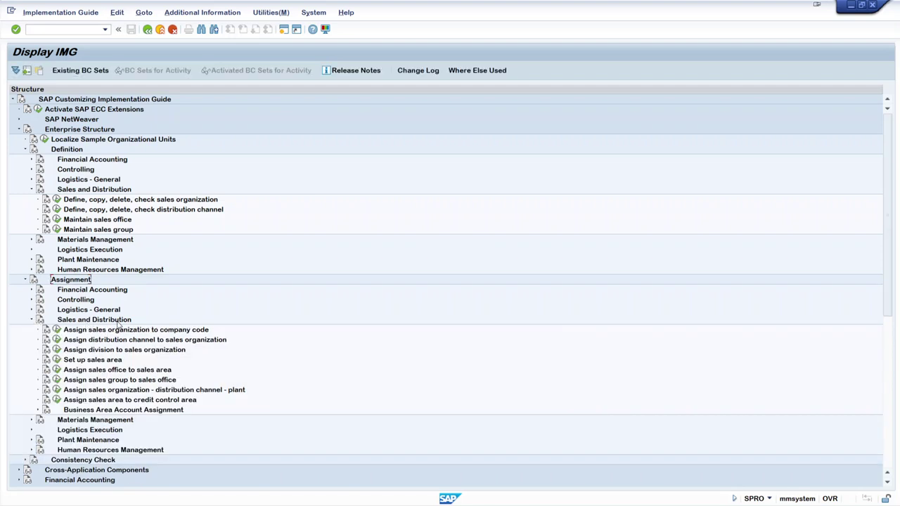
{"action": "left_click", "coordinate": [85, 323]}
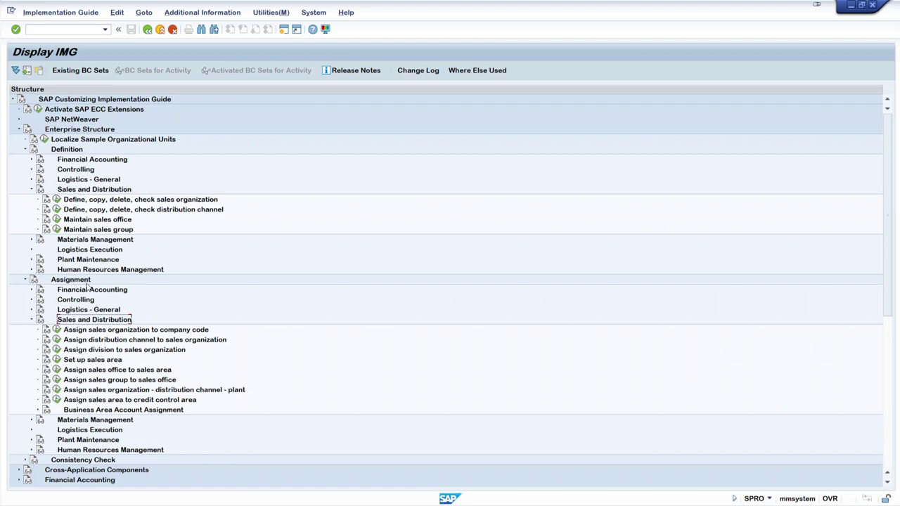
{"action": "left_click", "coordinate": [118, 334]}
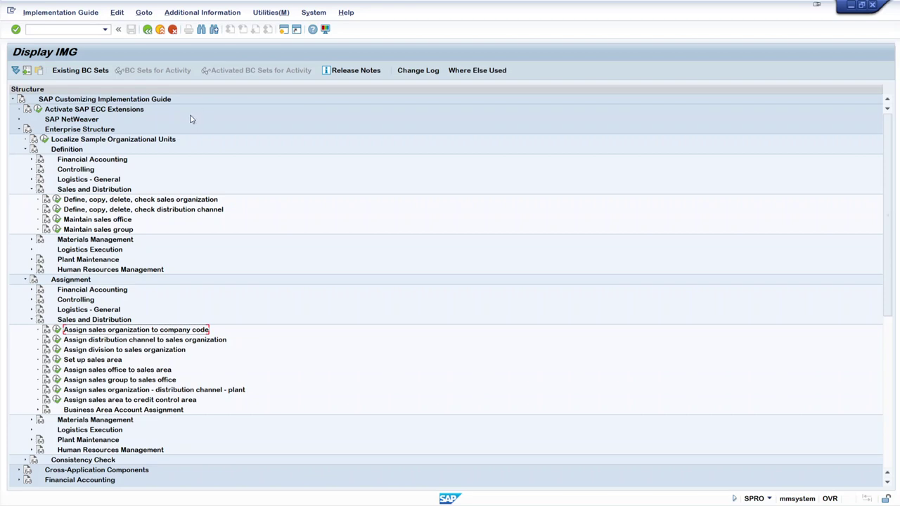
Show the IMG Activity keys as additional information and select the key for assigning sales organization to company code
{"action": "left_click", "coordinate": [219, 13]}
{"action": "mouse_move", "coordinate": [211, 26]}
{"action": "mouse_move", "coordinate": [313, 38]}
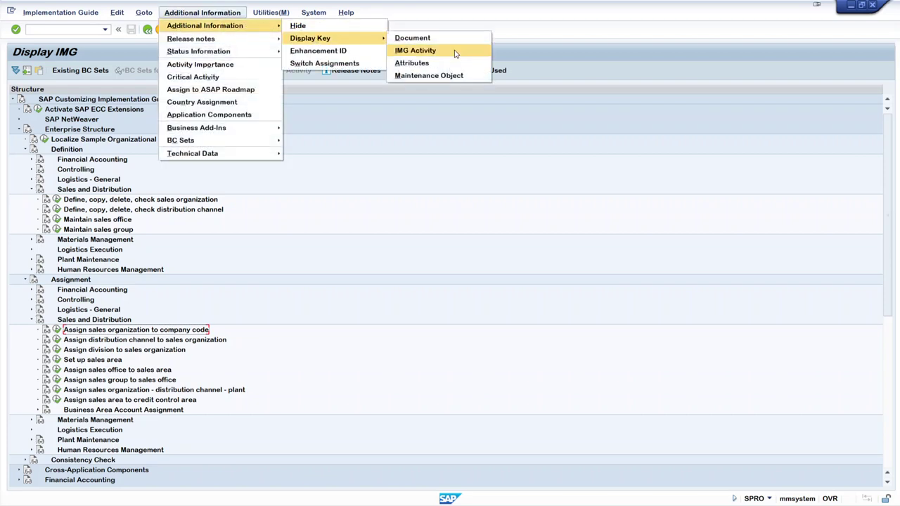
{"action": "left_click", "coordinate": [455, 52]}
{"action": "left_click_drag", "start_coordinate": [437, 84], "coordinate": [524, 95]}
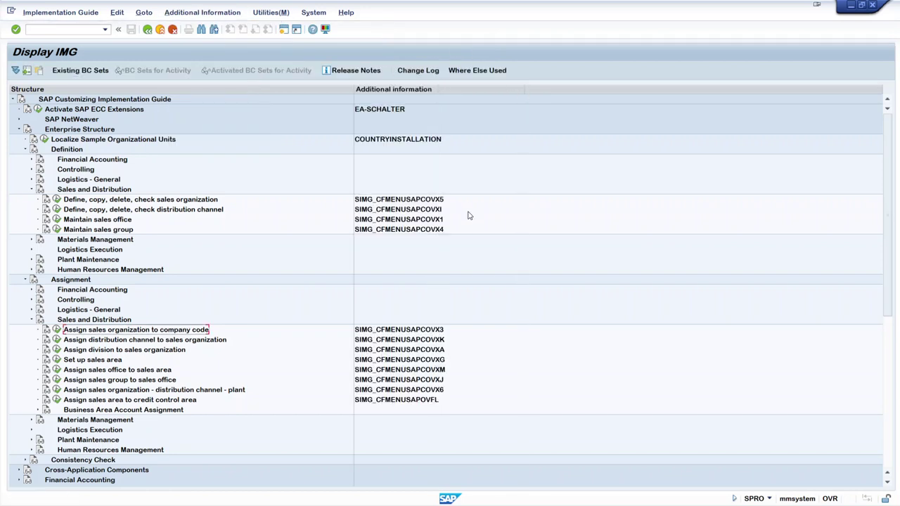
{"action": "left_click", "coordinate": [440, 332]}
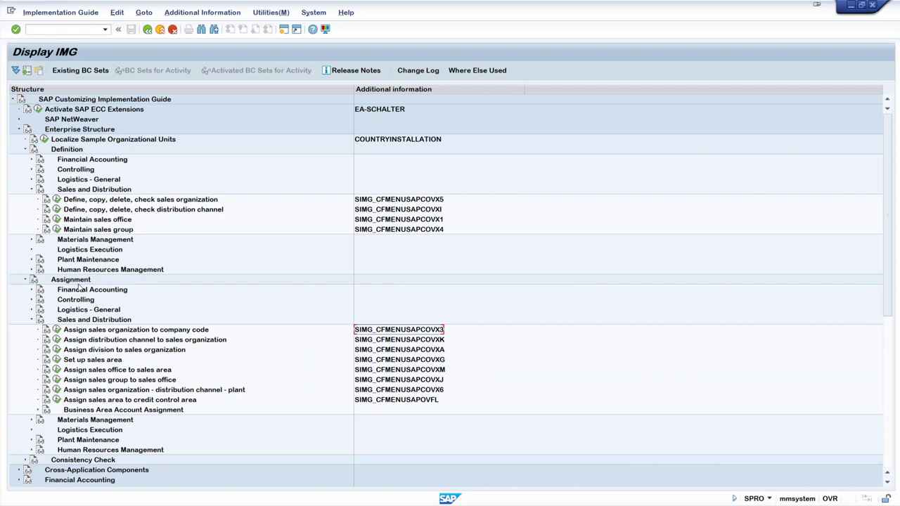
Read the documentation of Assign sales organization to company code on the SD and FI link, and close it
{"action": "left_click", "coordinate": [46, 330]}
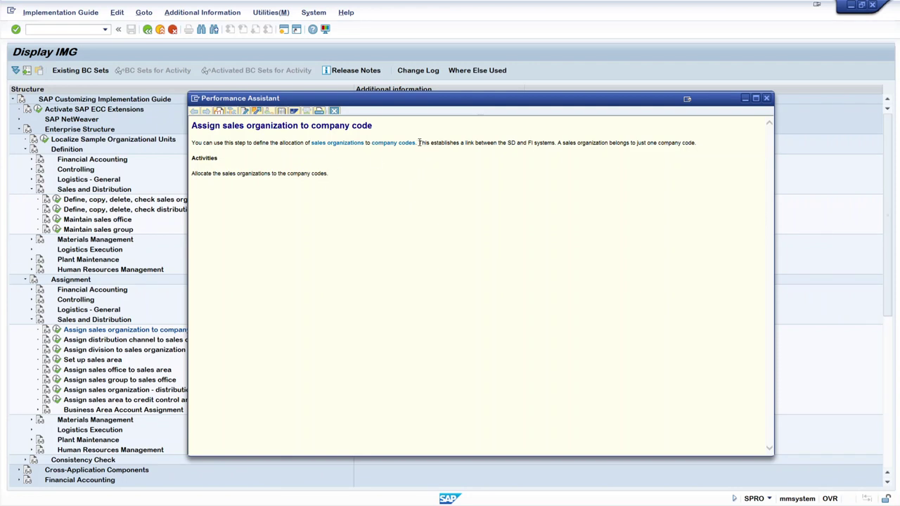
{"action": "left_click_drag", "start_coordinate": [419, 143], "coordinate": [547, 144]}
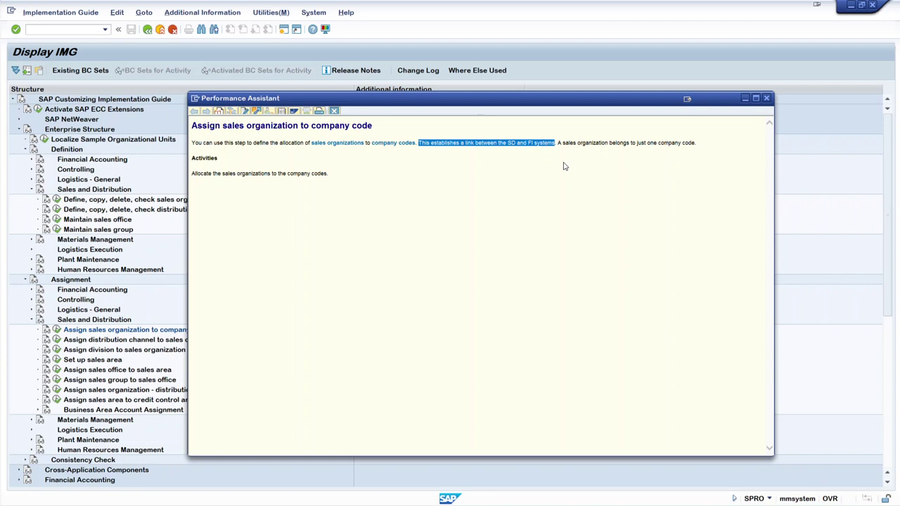
{"action": "left_click_drag", "start_coordinate": [559, 143], "coordinate": [676, 145]}
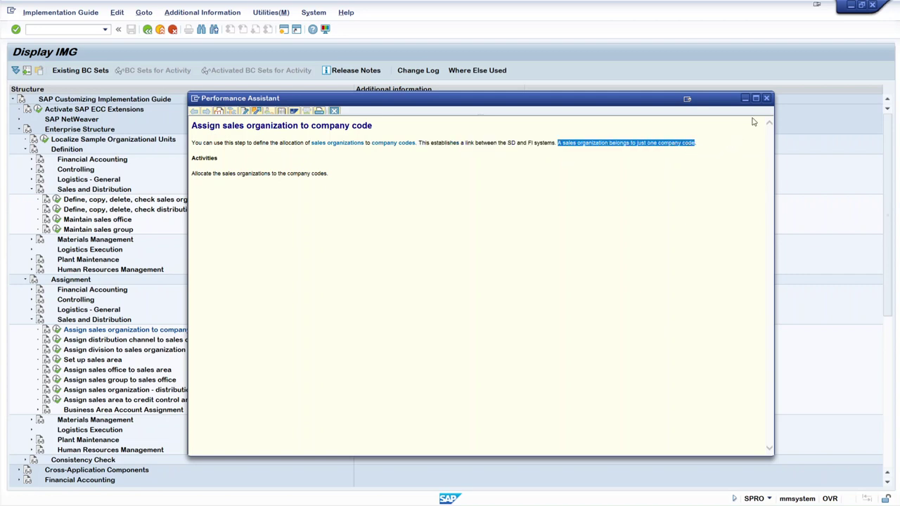
{"action": "left_click", "coordinate": [766, 98]}
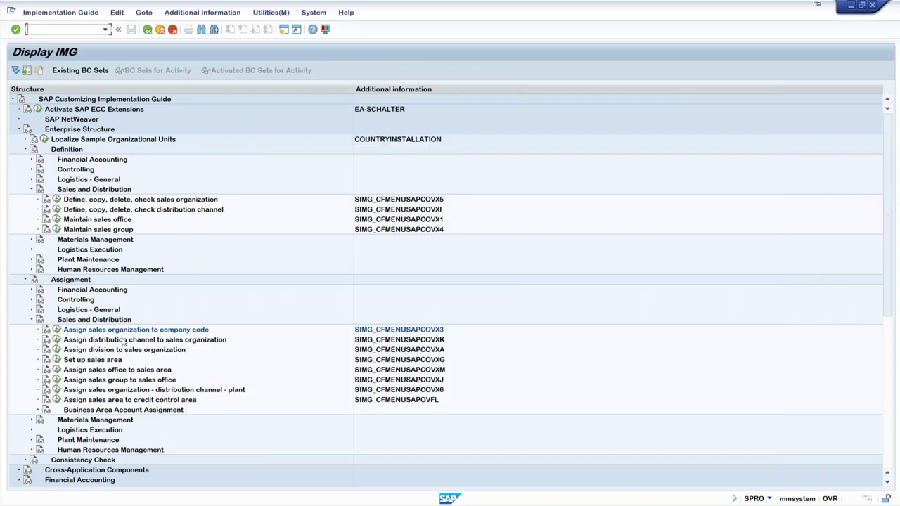
Execute Assign sales organization to company code and assign company code KKR1 to sales organization KKRE
{"action": "left_click", "coordinate": [56, 329]}
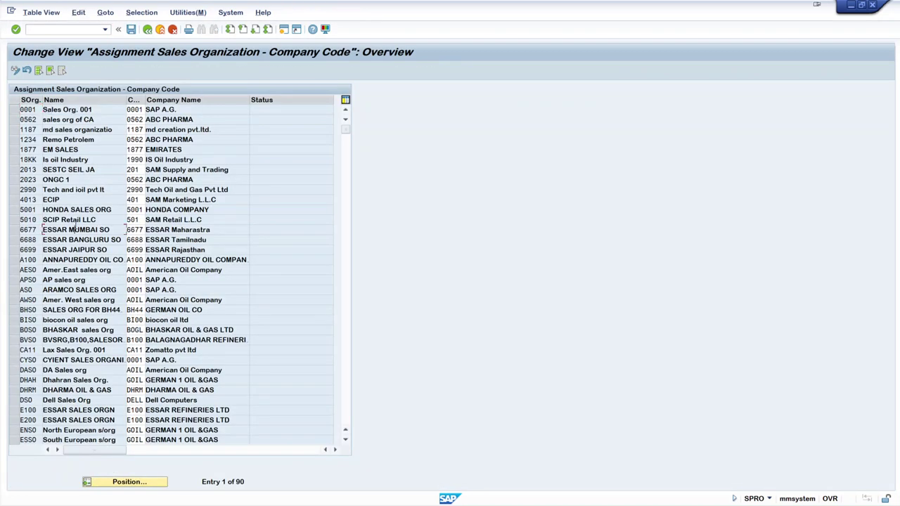
{"action": "scroll", "coordinate": [76, 225], "scroll_direction": "down", "scroll_amount": 2}
{"action": "scroll", "coordinate": [75, 225], "scroll_direction": "down", "scroll_amount": 5}
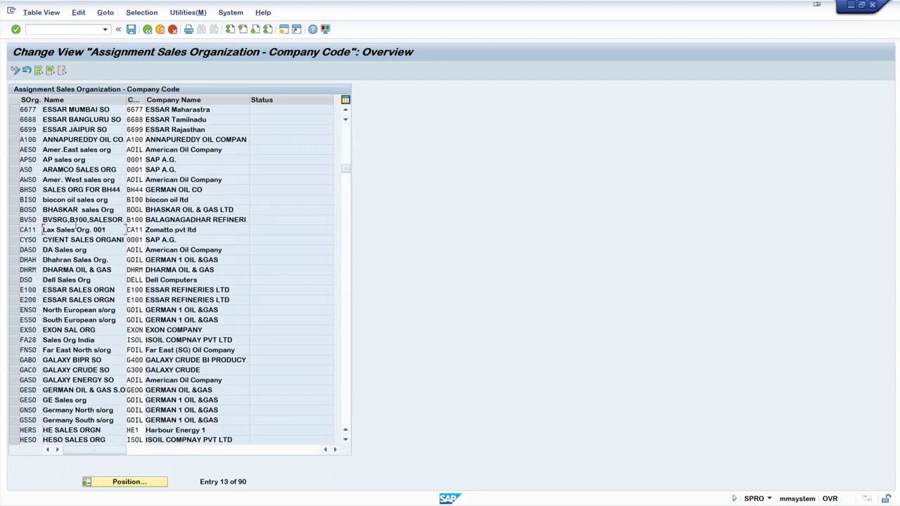
{"action": "key", "text": "Return"}
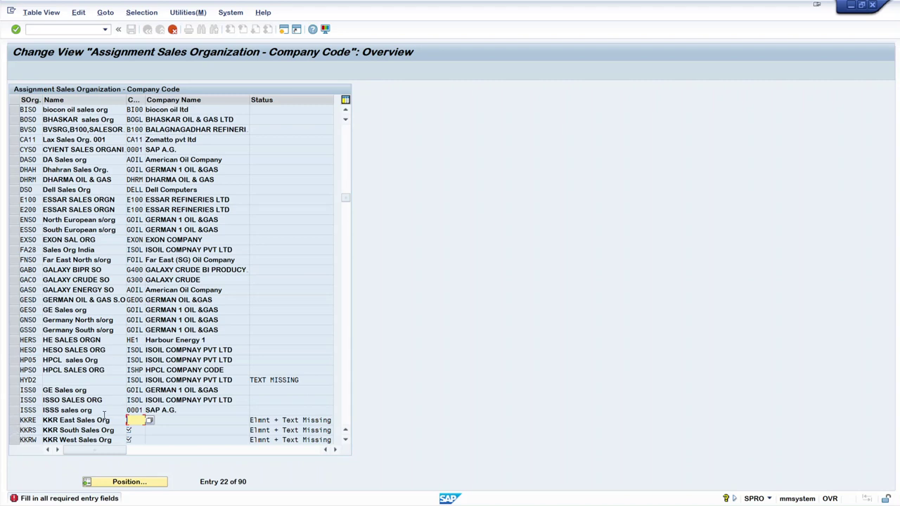
{"action": "left_click", "coordinate": [34, 420]}
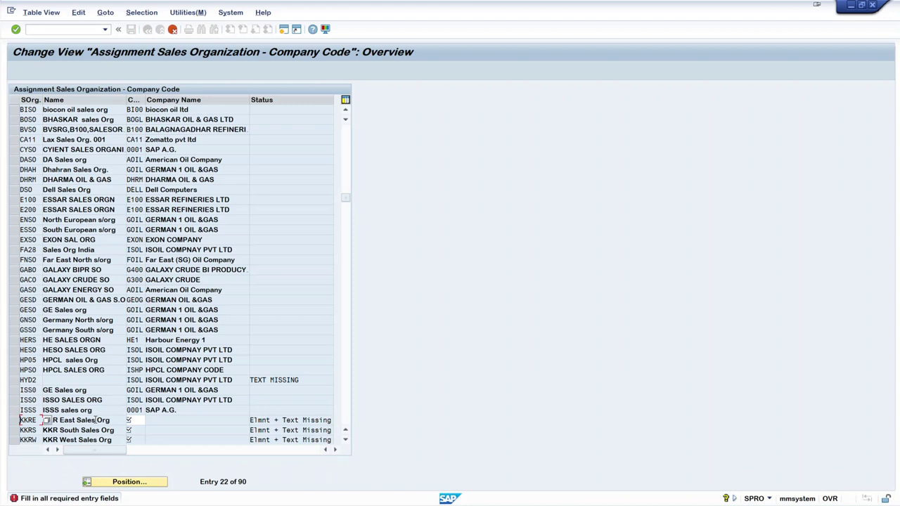
{"action": "left_click", "coordinate": [136, 420]}
{"action": "type", "text": "KKR1"}
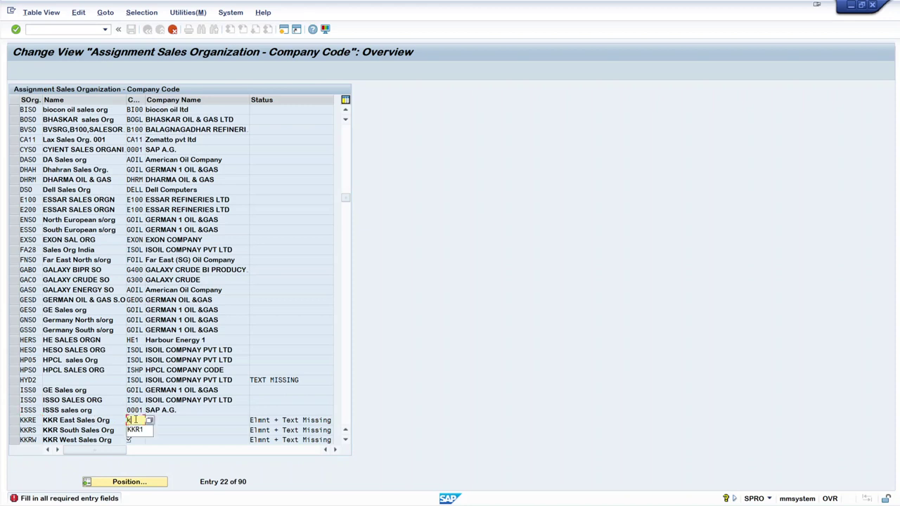
{"action": "key", "text": "Return"}
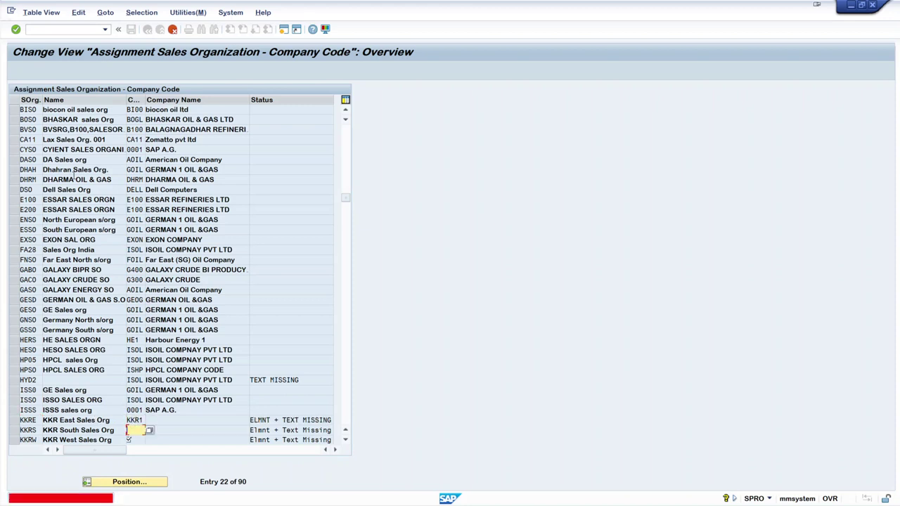
Assign company code KKR1 to sales organizations KKRS and KKRW, and select the three KKR rows
{"action": "type", "text": "KKR1"}
{"action": "key", "text": "Return"}
{"action": "type", "text": "KKR1"}
{"action": "key", "text": "Return"}
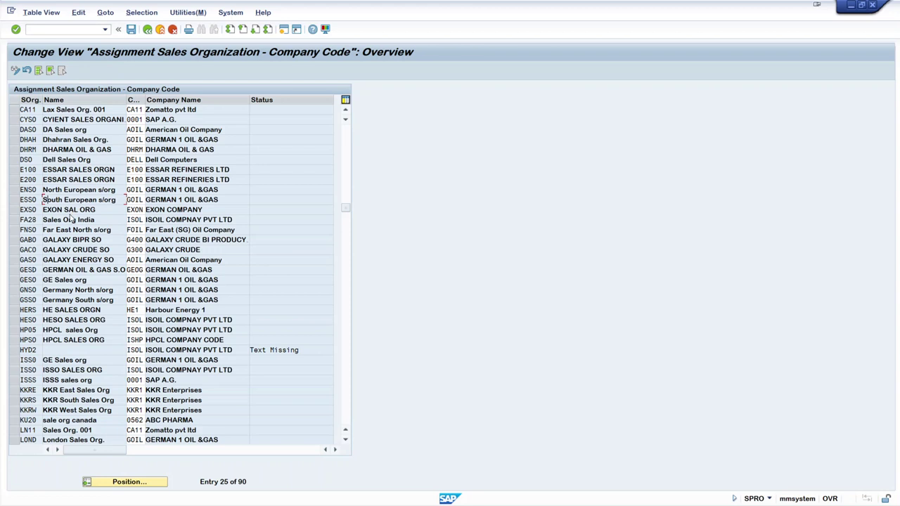
{"action": "left_click_drag", "start_coordinate": [12, 391], "coordinate": [19, 412]}
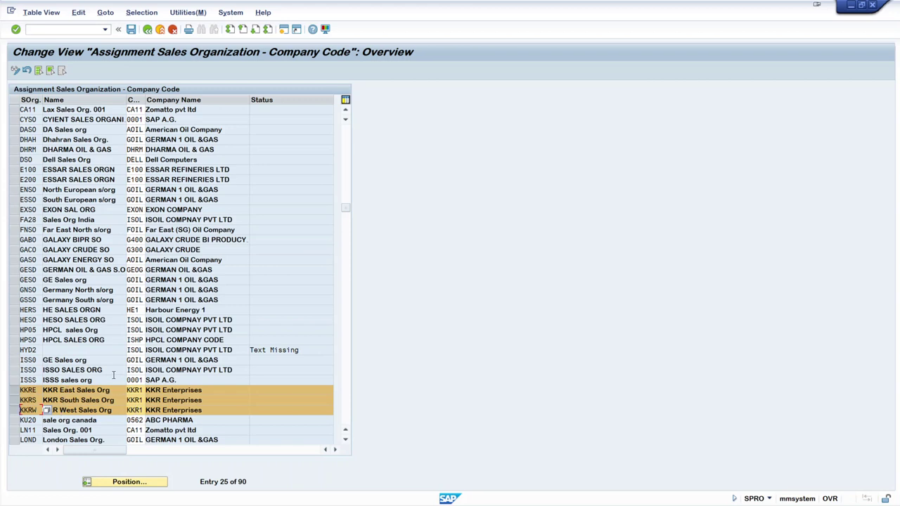
Display the technical information of the Name field in the sales organization assignment table
{"action": "left_click", "coordinate": [84, 380]}
{"action": "key", "text": "F1"}
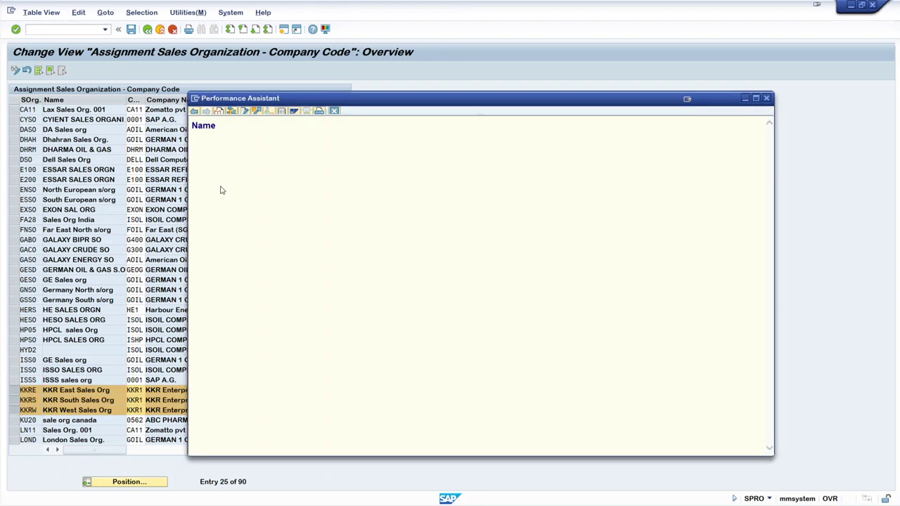
{"action": "left_click", "coordinate": [232, 114]}
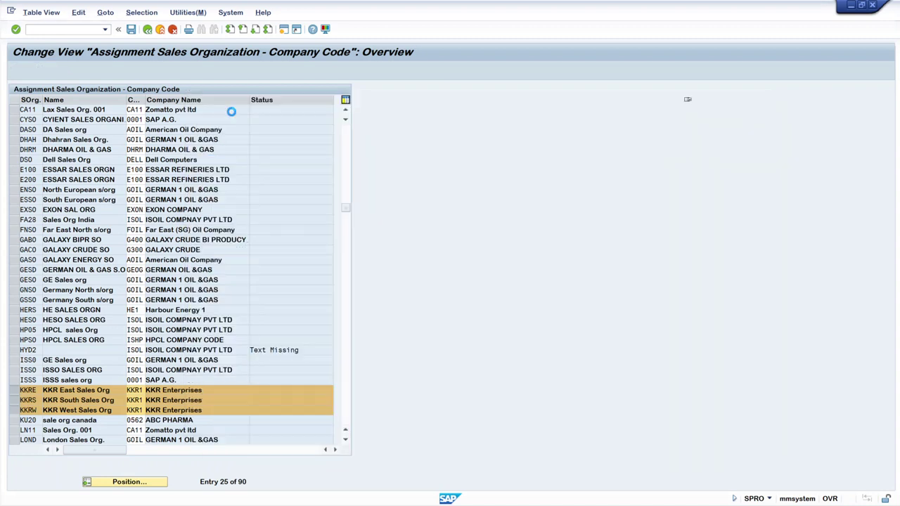
{"action": "left_click_drag", "start_coordinate": [188, 168], "coordinate": [460, 177]}
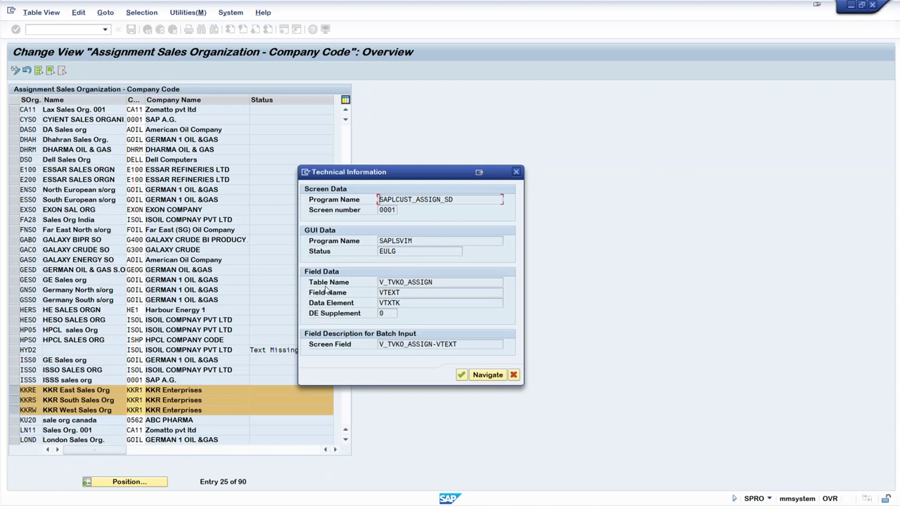
Examine the table name in the Name field's technical information, and close the information and help windows
{"action": "left_click_drag", "start_coordinate": [437, 282], "coordinate": [378, 282]}
{"action": "left_click", "coordinate": [380, 282]}
{"action": "left_click_drag", "start_coordinate": [436, 282], "coordinate": [392, 282]}
{"action": "left_click", "coordinate": [387, 282]}
{"action": "left_click_drag", "start_coordinate": [408, 282], "coordinate": [392, 282]}
{"action": "left_click", "coordinate": [517, 172]}
{"action": "left_click", "coordinate": [334, 111]}
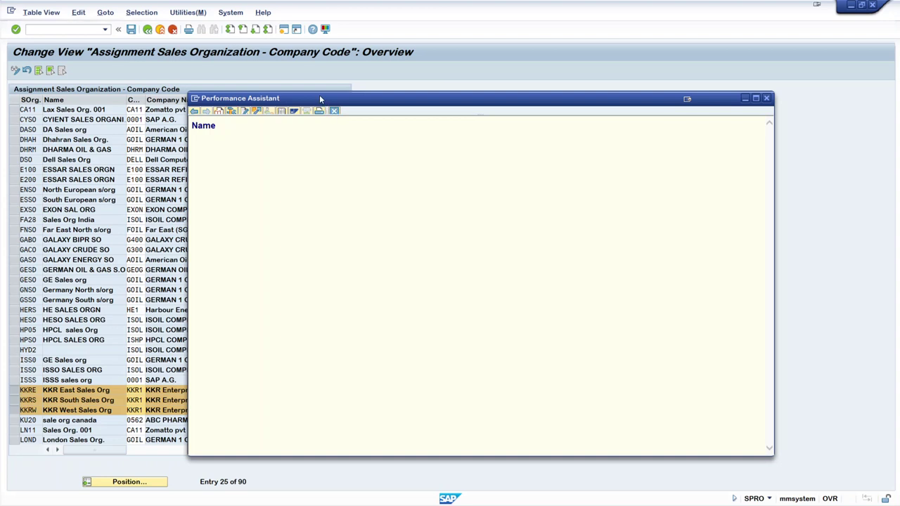
Open a new session, start transaction SE11 and display the fields of database table tvko
{"action": "left_click", "coordinate": [284, 29]}
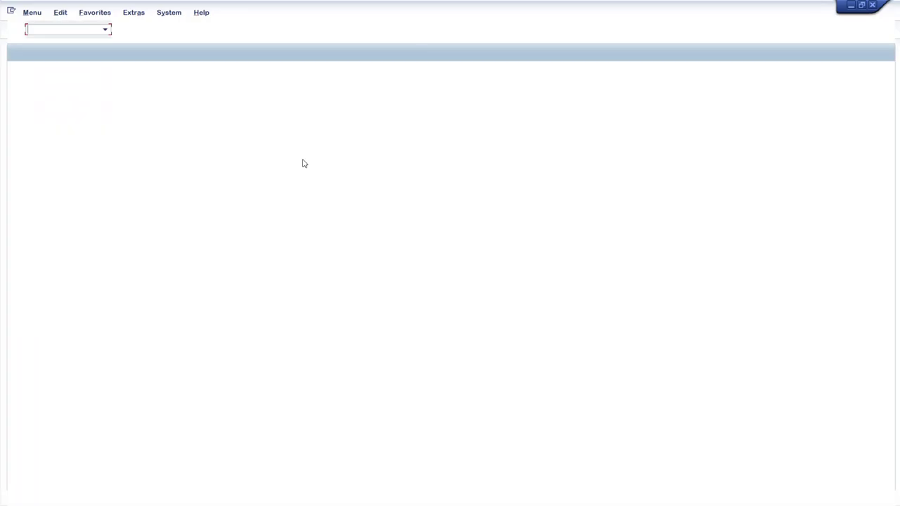
{"action": "type", "text": "SE11"}
{"action": "key", "text": "Return"}
{"action": "type", "text": "t"}
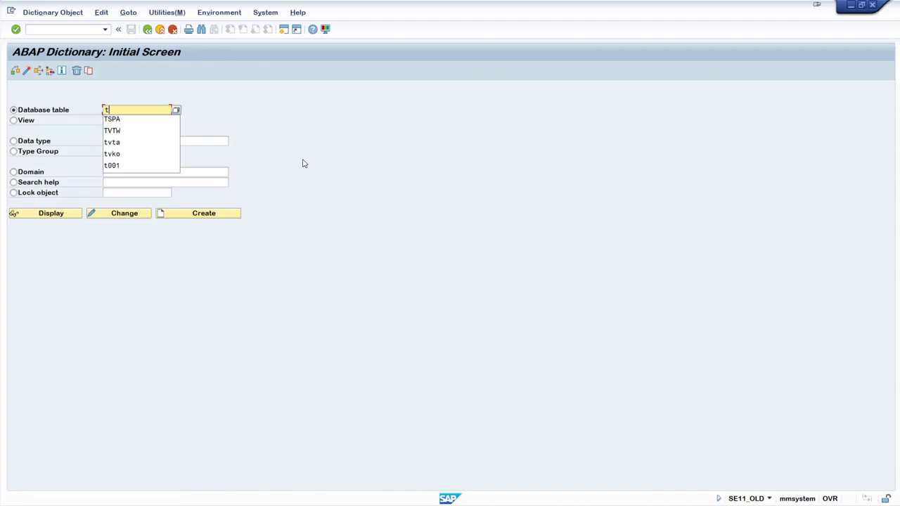
{"action": "type", "text": "vko"}
{"action": "left_click", "coordinate": [73, 215]}
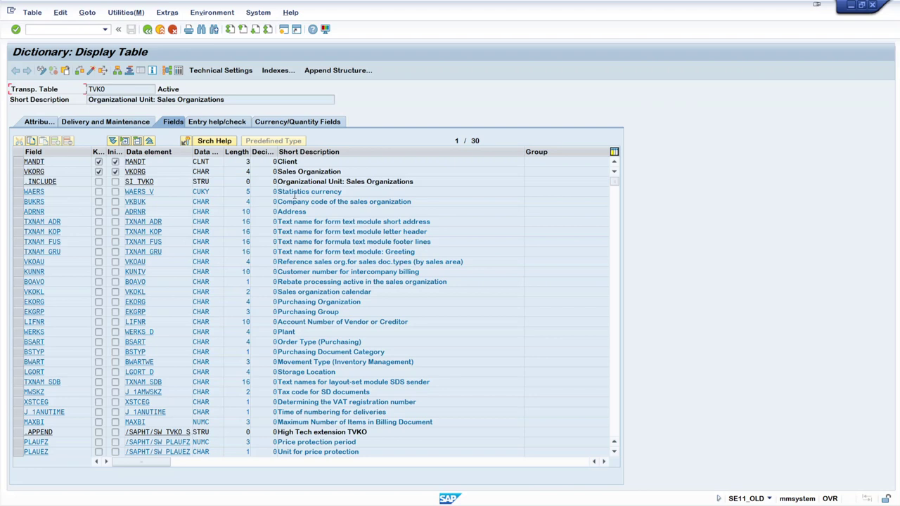
{"action": "left_click", "coordinate": [118, 90]}
Open a new session and start transaction SE16N for the general table display
{"action": "left_click", "coordinate": [283, 29]}
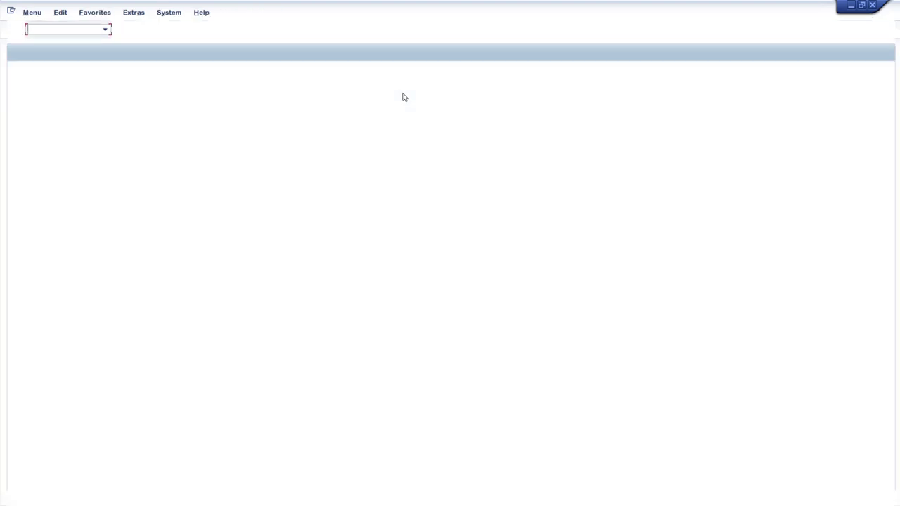
{"action": "type", "text": "SE16N"}
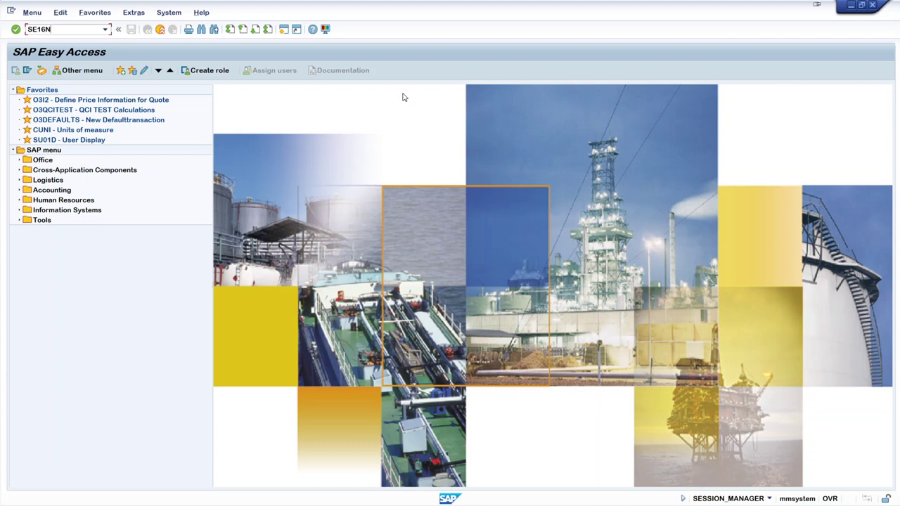
{"action": "key", "text": "Return"}
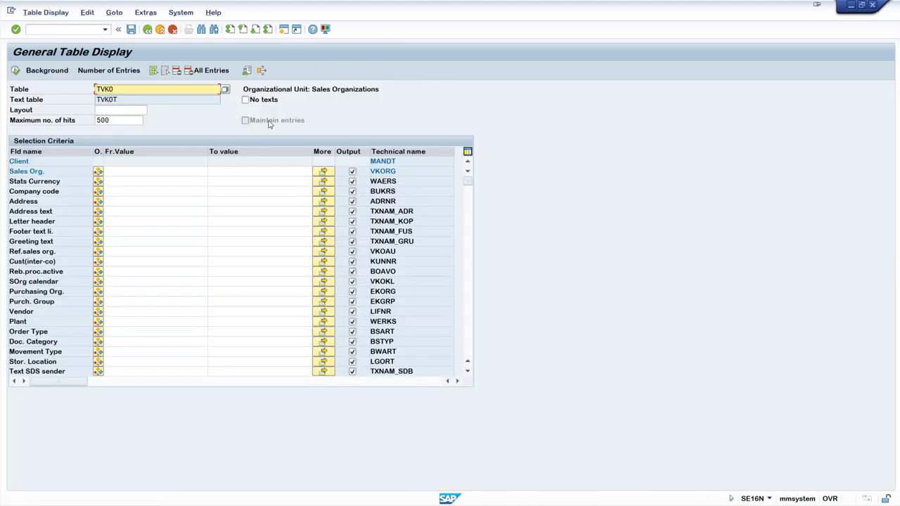
Restrict the TVKO selection to sales organizations KKRE through KKRW and display the matching entries
{"action": "left_click", "coordinate": [192, 174]}
{"action": "type", "text": "kkre"}
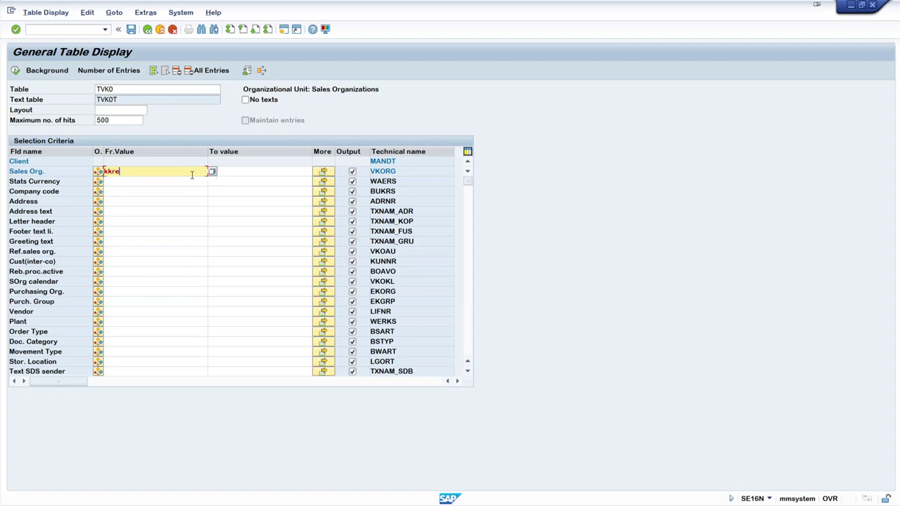
{"action": "left_click", "coordinate": [247, 170]}
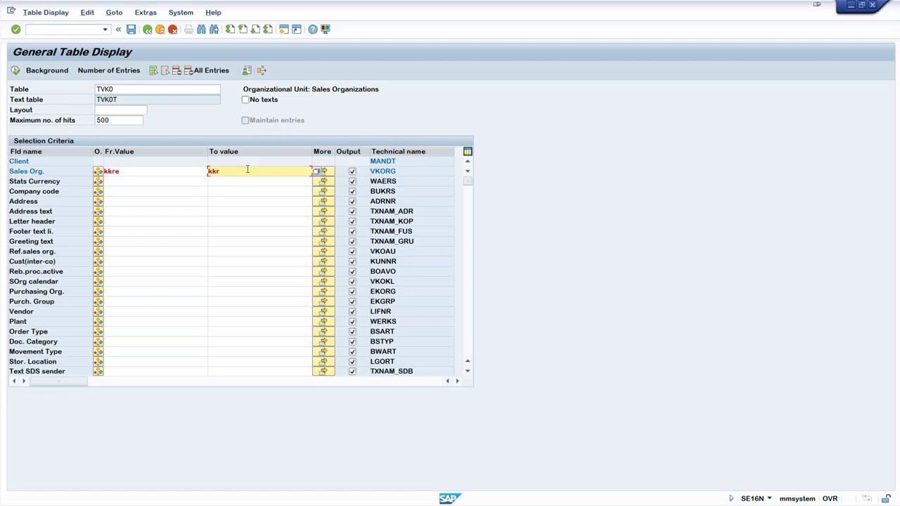
{"action": "type", "text": "kkrw"}
{"action": "key", "text": "Return"}
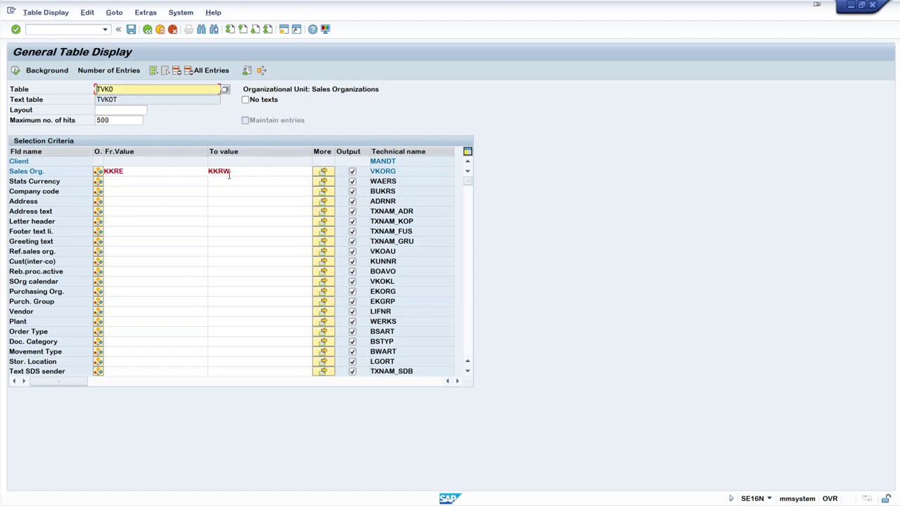
{"action": "left_click", "coordinate": [16, 72]}
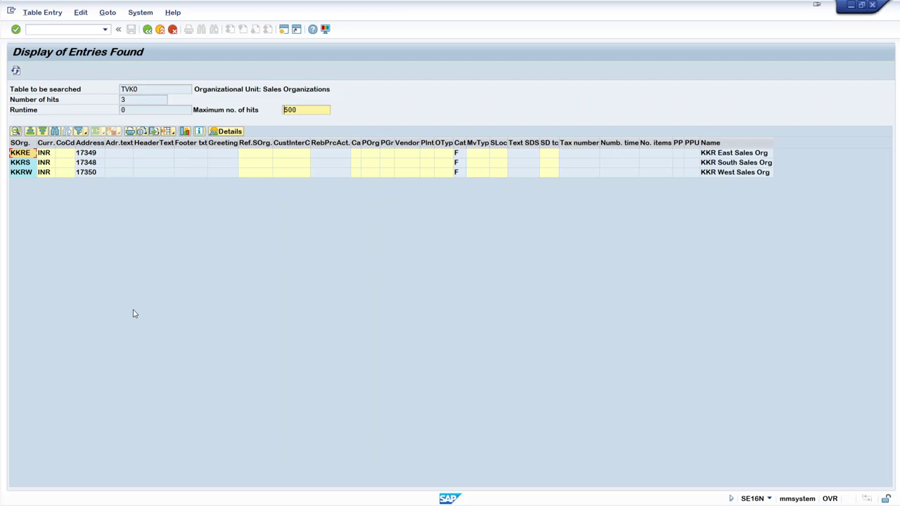
Display the details of the KKRE sales organization entry and close the details window
{"action": "left_click", "coordinate": [176, 164]}
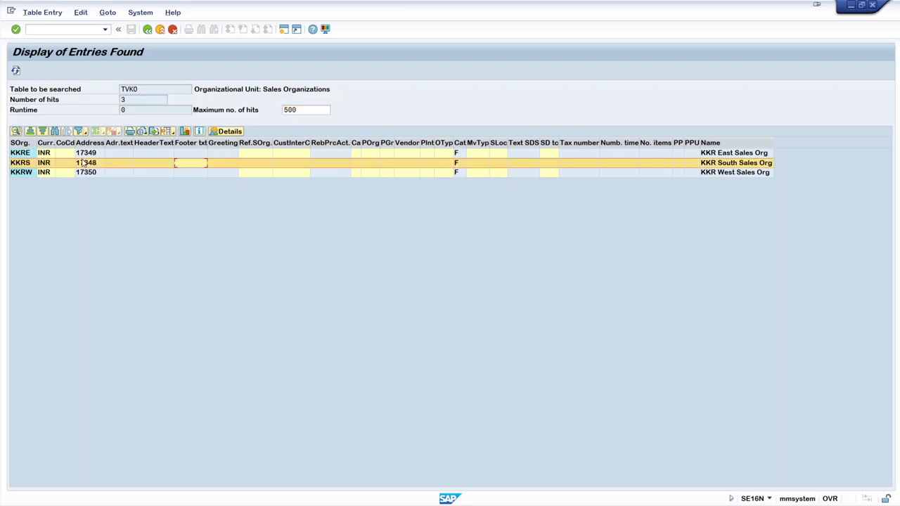
{"action": "left_click", "coordinate": [22, 153]}
{"action": "left_click", "coordinate": [15, 131]}
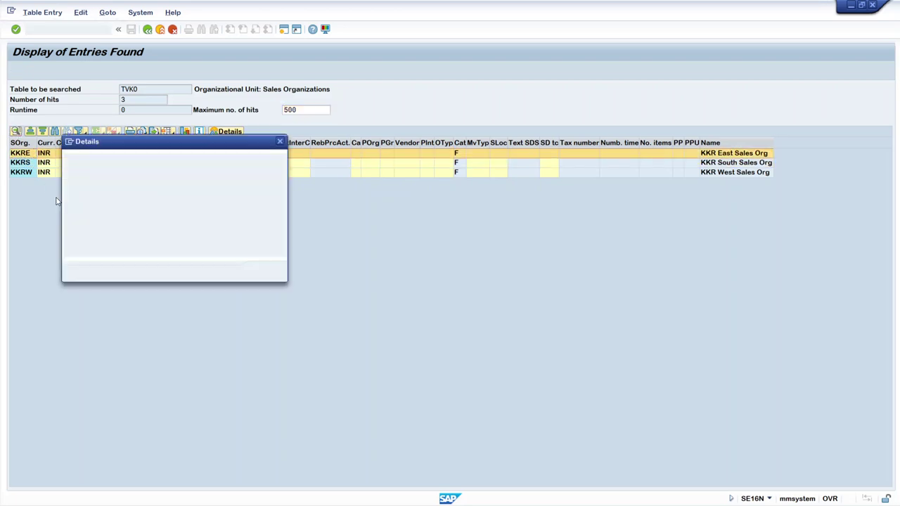
{"action": "left_click", "coordinate": [280, 142]}
Run the TVKO table display again and examine the company code column of the three KKR sales organizations
{"action": "left_click", "coordinate": [148, 28]}
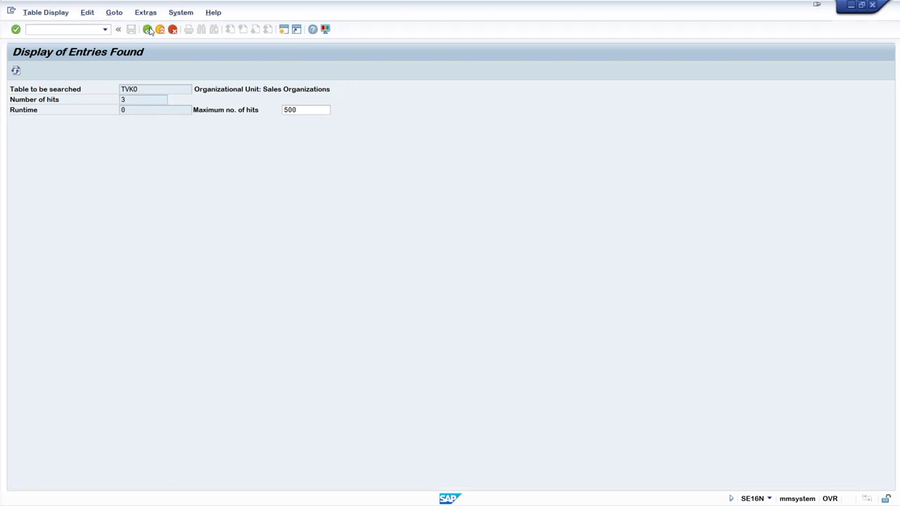
{"action": "key", "text": "F8"}
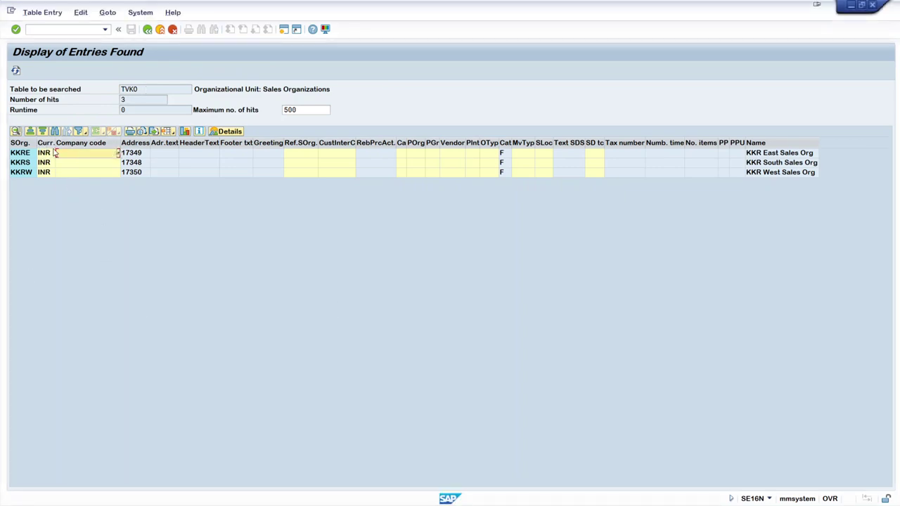
{"action": "left_click", "coordinate": [90, 156]}
{"action": "left_click", "coordinate": [88, 166]}
{"action": "left_click", "coordinate": [86, 173]}
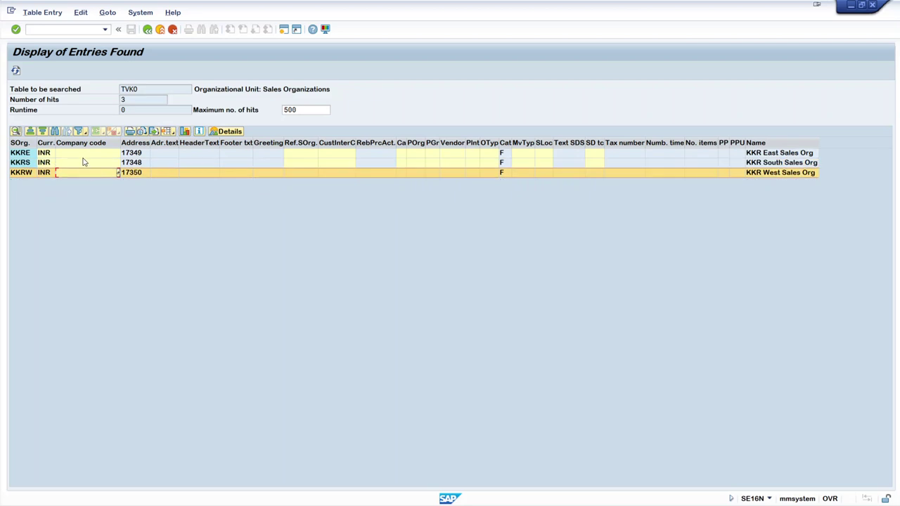
{"action": "left_click", "coordinate": [81, 145]}
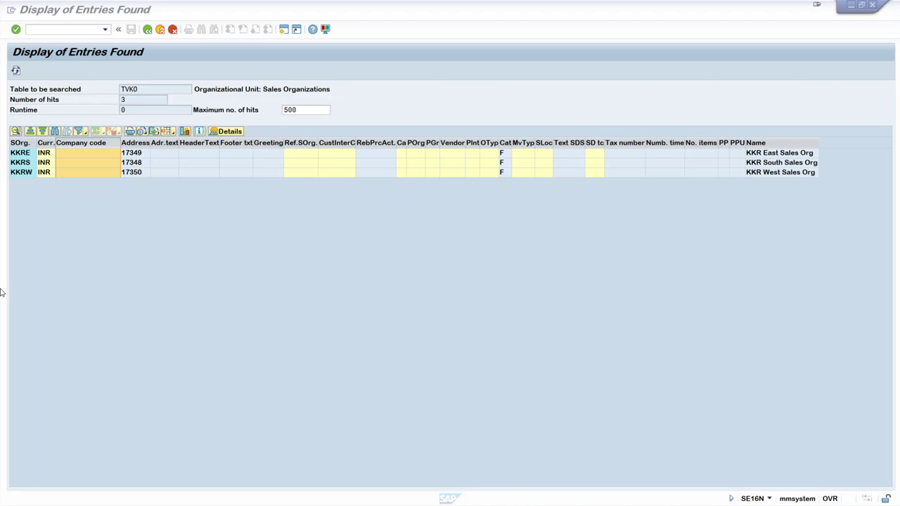
Return to the sales organization assignment session and save the company code assignments under customizing request MMSK900262
{"action": "key", "text": "alt+Tab"}
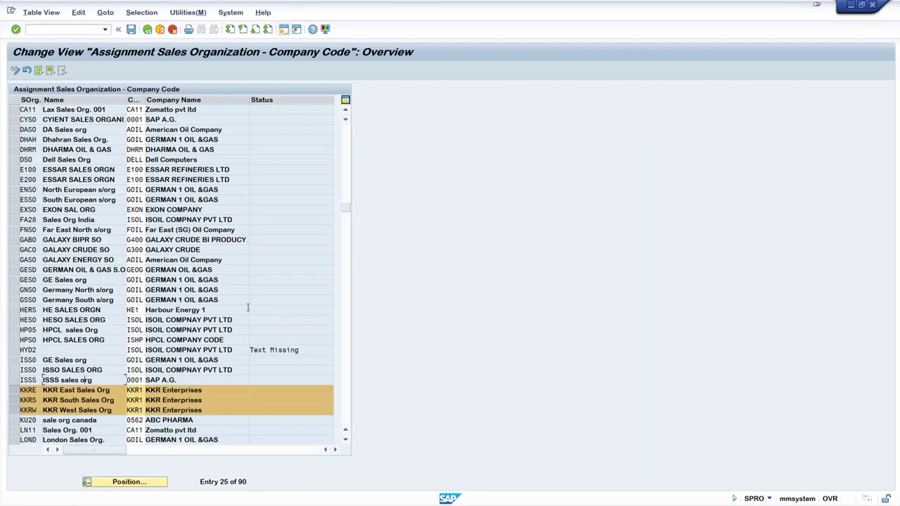
{"action": "left_click", "coordinate": [131, 29]}
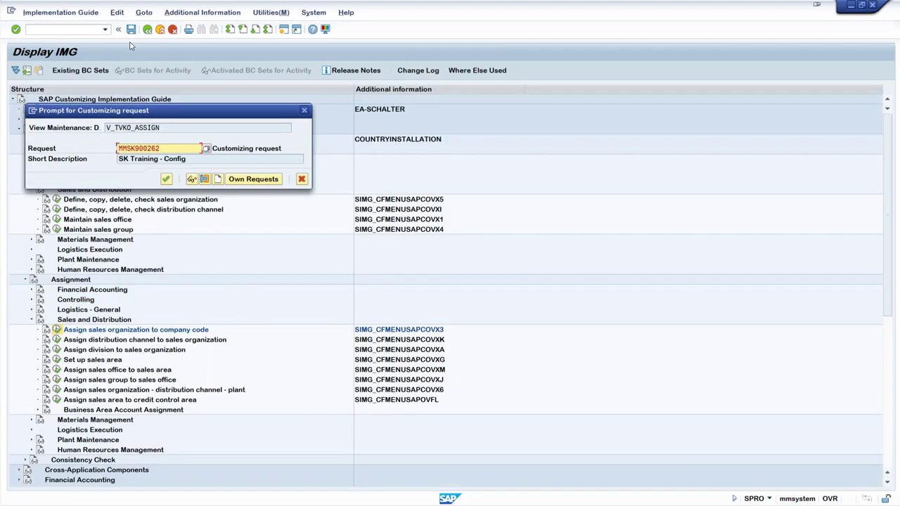
{"action": "left_click", "coordinate": [164, 176]}
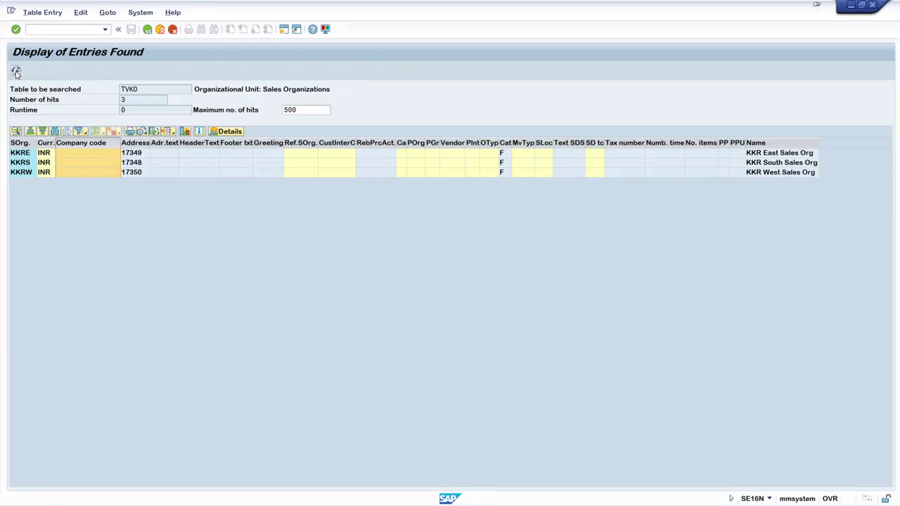
Refresh the TVKO entries in the table display session and select the sales organization and company code columns
{"action": "left_click", "coordinate": [15, 70]}
{"action": "left_click_drag", "start_coordinate": [20, 142], "coordinate": [75, 142]}
{"action": "left_click", "coordinate": [76, 142]}
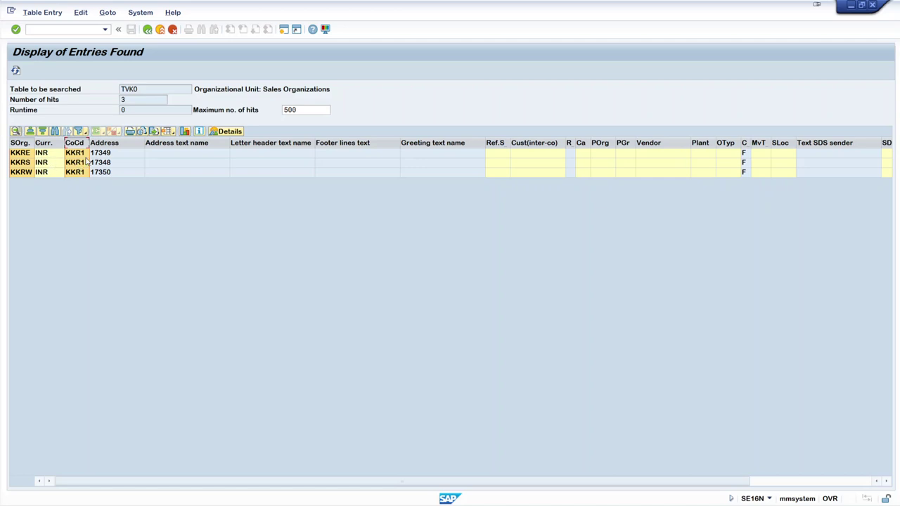
Examine the name of the searched table and the company codes stored for the KKR sales organizations
{"action": "left_click_drag", "start_coordinate": [144, 90], "coordinate": [109, 80]}
{"action": "left_click", "coordinate": [113, 89]}
{"action": "left_click", "coordinate": [109, 81]}
{"action": "left_click_drag", "start_coordinate": [160, 89], "coordinate": [131, 89]}
{"action": "left_click", "coordinate": [117, 87]}
{"action": "left_click_drag", "start_coordinate": [334, 91], "coordinate": [167, 89]}
{"action": "left_click", "coordinate": [77, 145]}
{"action": "left_click", "coordinate": [77, 144]}
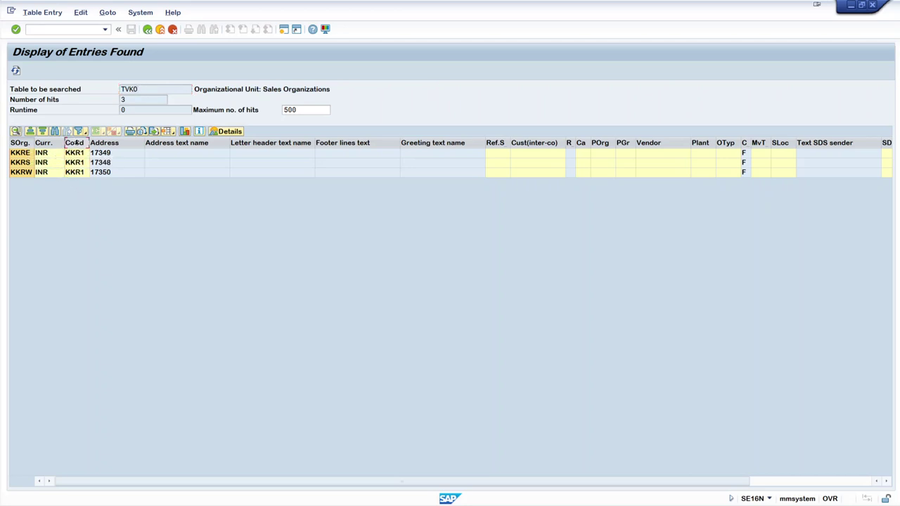